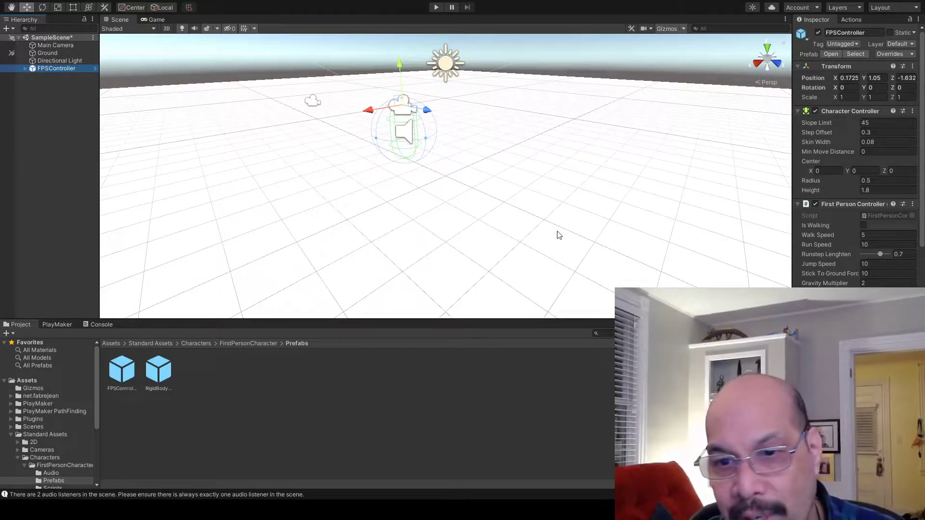
# Add a cube to the scene and move it to about X -0.24, Y 0.48, Z 0.4
pyautogui.click(431, 226)
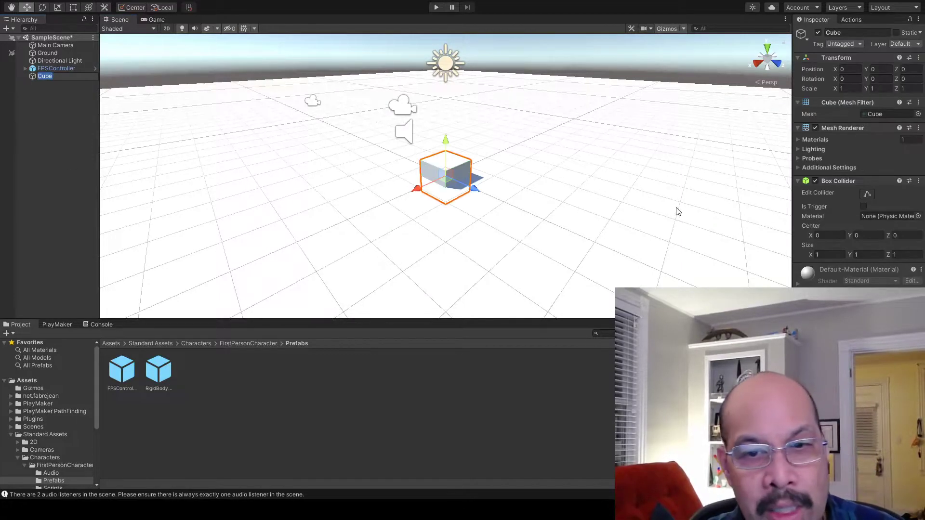
pyautogui.moveTo(448, 148); pyautogui.dragTo(449, 118)
pyautogui.moveTo(418, 168); pyautogui.dragTo(483, 169)
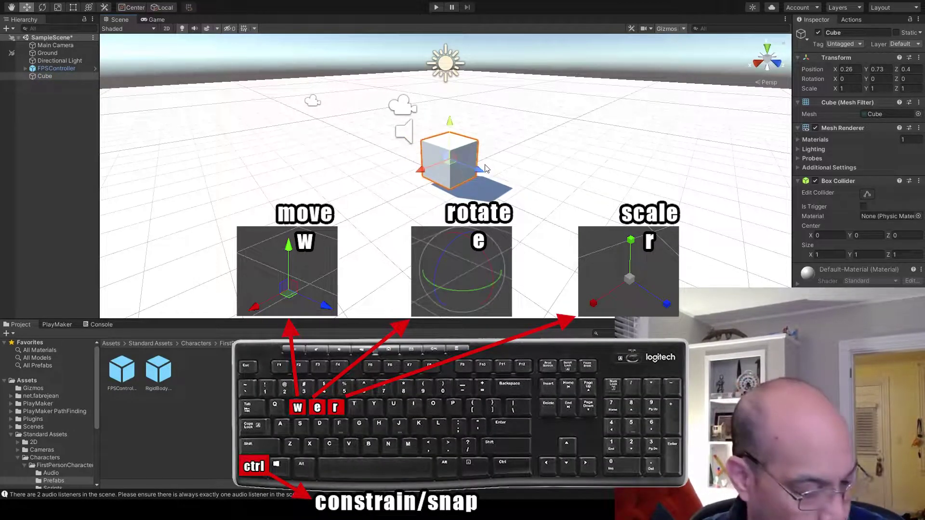
pyautogui.moveTo(450, 121); pyautogui.dragTo(449, 141)
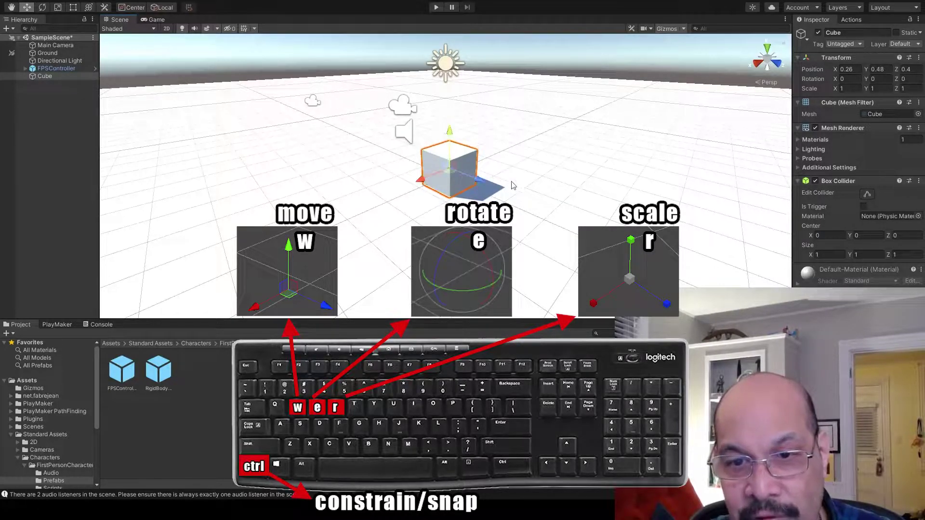
pyautogui.moveTo(430, 184)
pyautogui.mouseDown()
pyautogui.moveTo(354, 212)
pyautogui.moveTo(443, 180)
pyautogui.mouseUp()
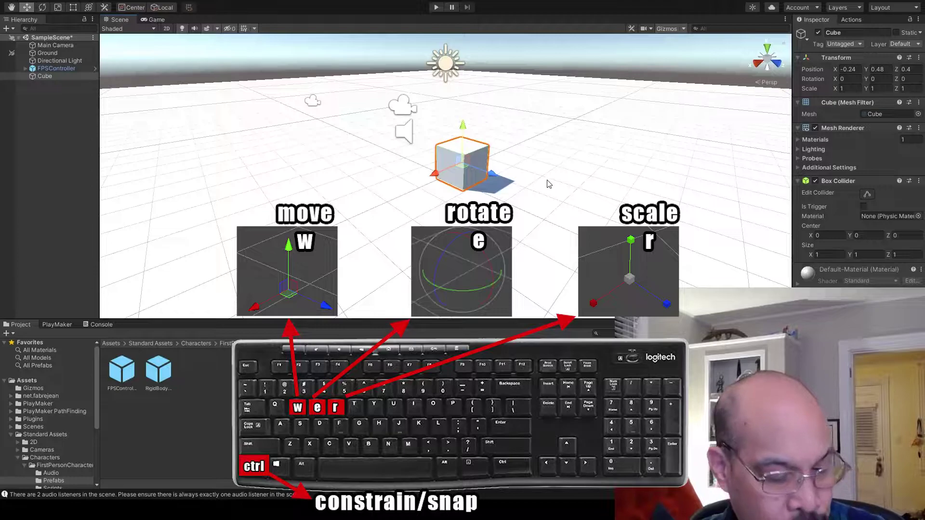
# Try moving, rotating and uniformly scaling the cube, and undo all three changes
pyautogui.press('t')
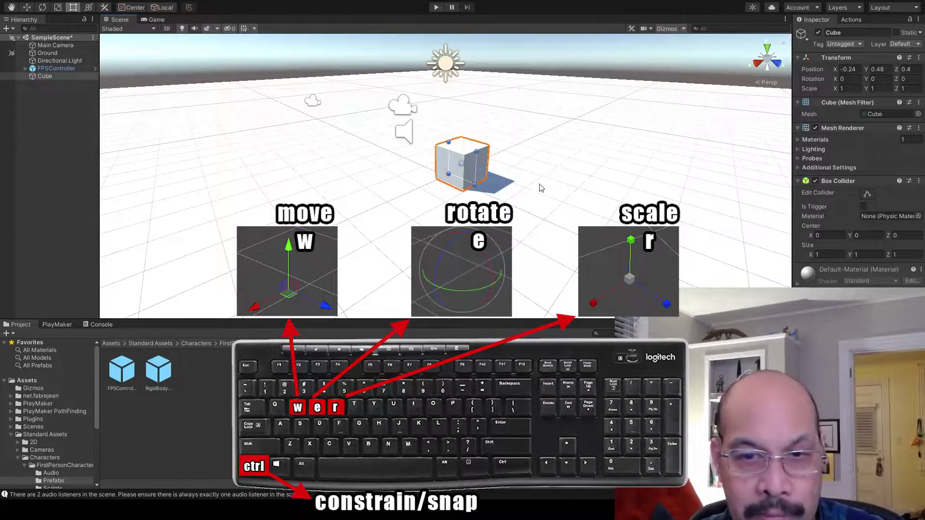
pyautogui.press('w')
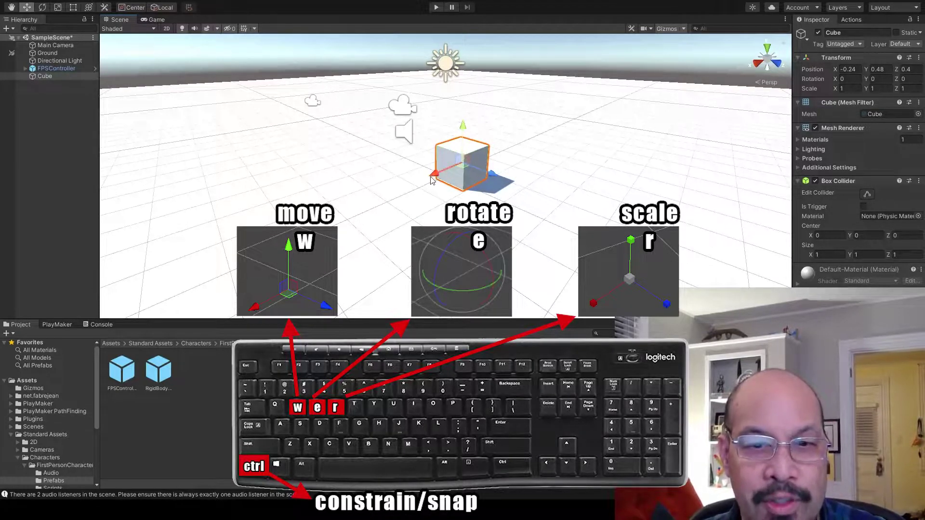
pyautogui.moveTo(432, 181); pyautogui.dragTo(337, 251)
pyautogui.press('r')
pyautogui.press('e')
pyautogui.press('r')
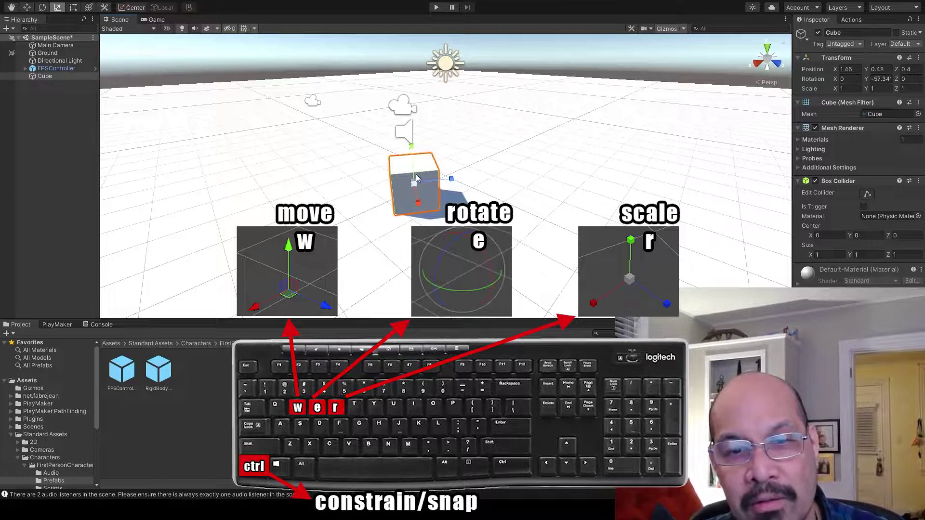
pyautogui.moveTo(416, 178); pyautogui.dragTo(394, 211)
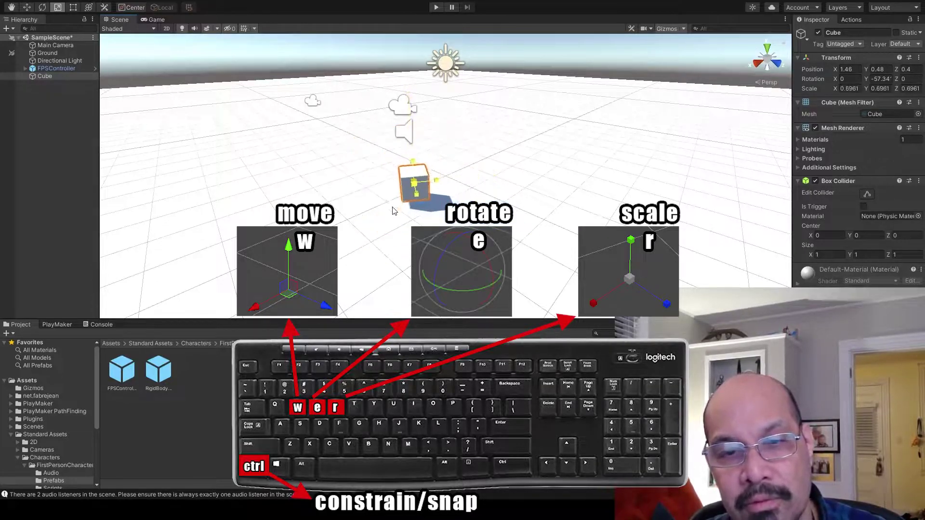
pyautogui.hotkey('ctrl', 'z')
pyautogui.hotkey('ctrl', 'z')
pyautogui.hotkey('ctrl', 'z')
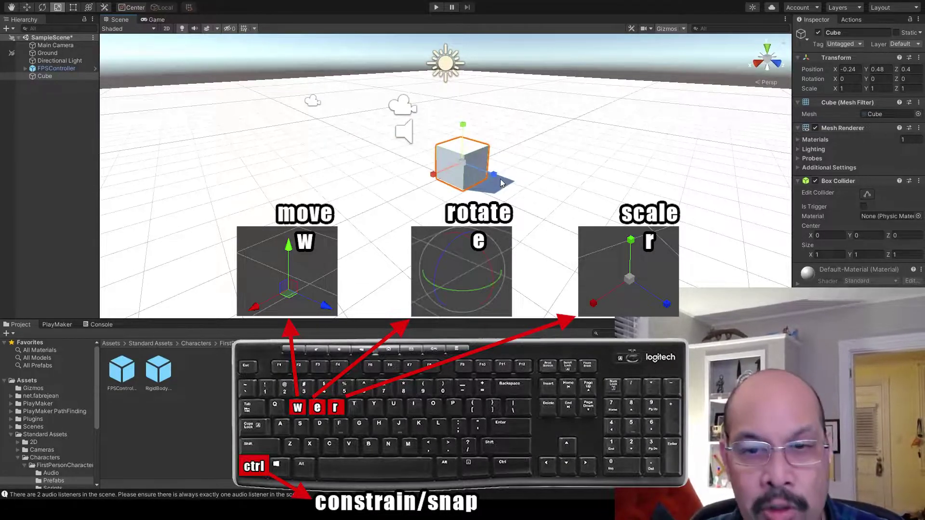
# Try rotating the cube around its vertical axis with snapping
pyautogui.moveTo(493, 174)
pyautogui.mouseDown()
pyautogui.moveTo(597, 236)
pyautogui.moveTo(494, 175)
pyautogui.mouseUp()
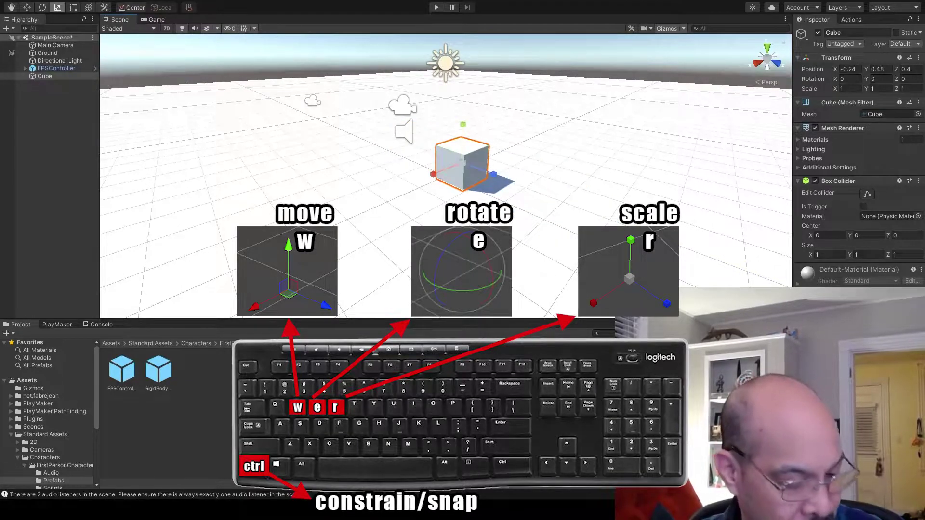
pyautogui.press('e')
pyautogui.scroll(1, 492, 224)
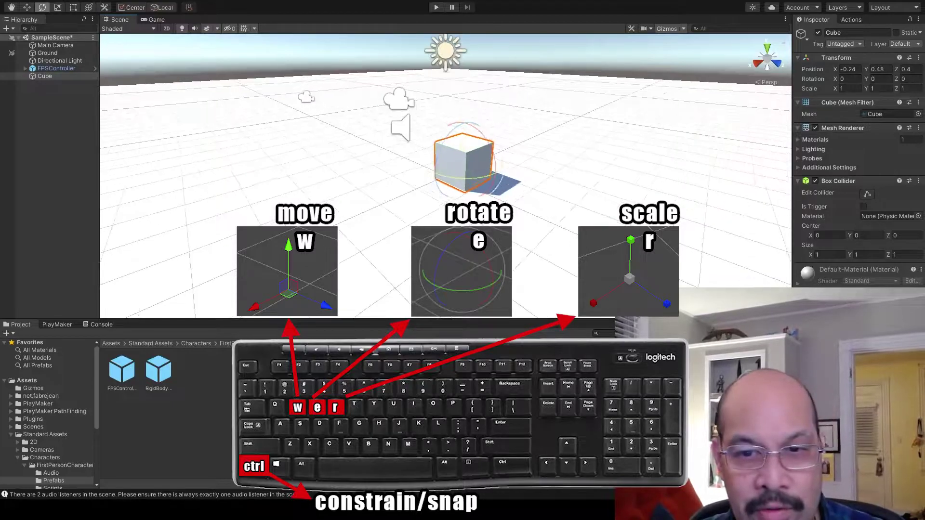
pyautogui.keyDown('ctrl'); pyautogui.moveTo(483, 177); pyautogui.dragTo(489, 235); pyautogui.keyUp('ctrl')
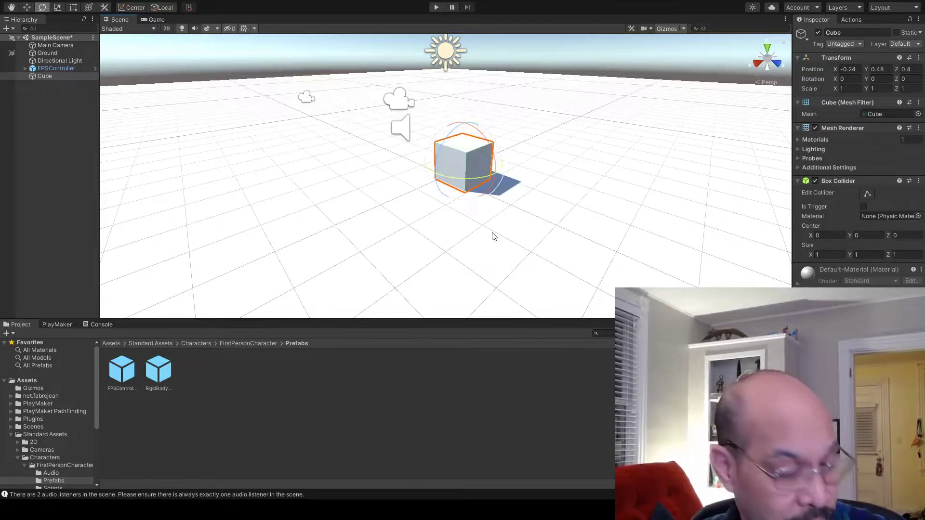
pyautogui.click(547, 195)
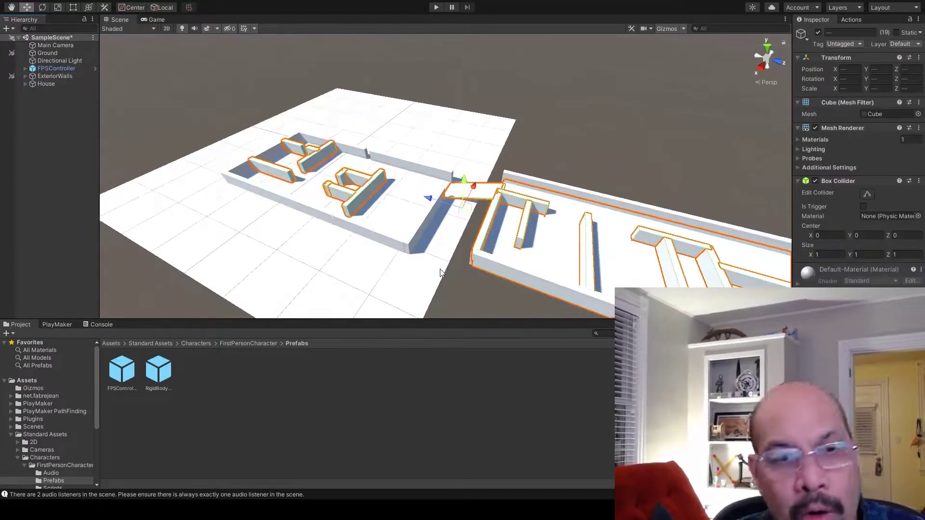
# Duplicate the House group as Office and the ExteriorWalls group as ExtOffice
pyautogui.click(436, 7)
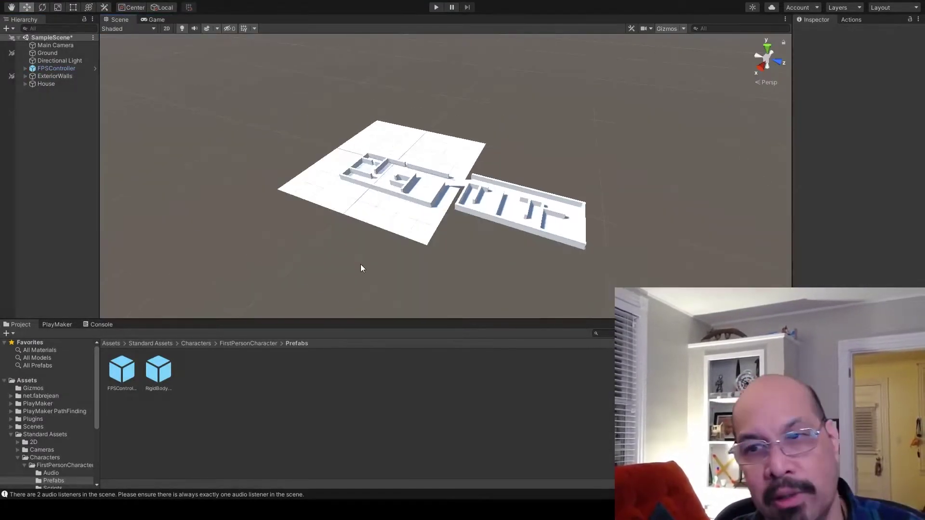
pyautogui.click(361, 267)
pyautogui.scroll(5, 361, 268)
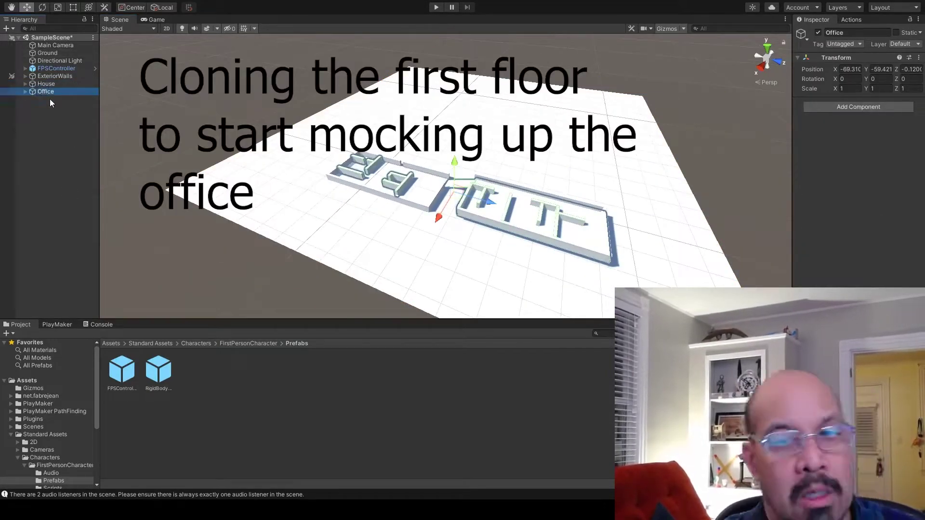
pyautogui.click(50, 99)
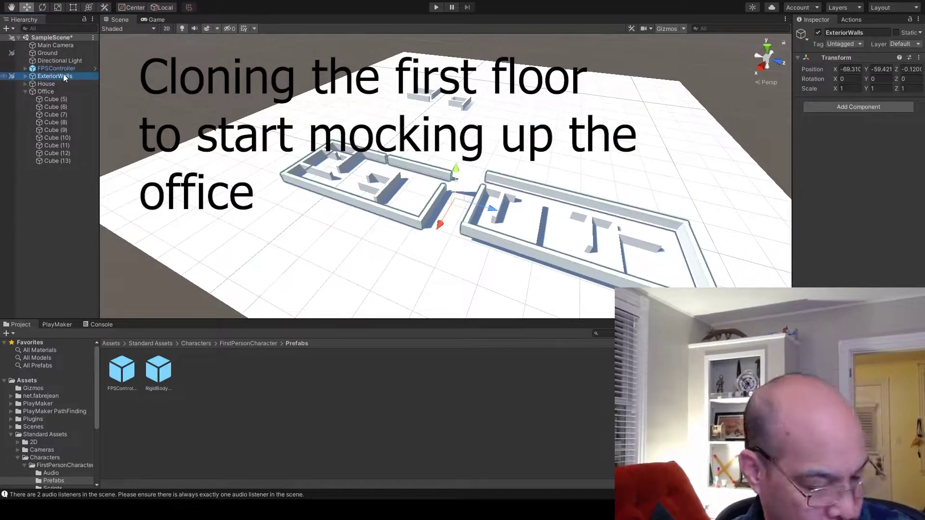
pyautogui.hotkey('ctrl', 'd')
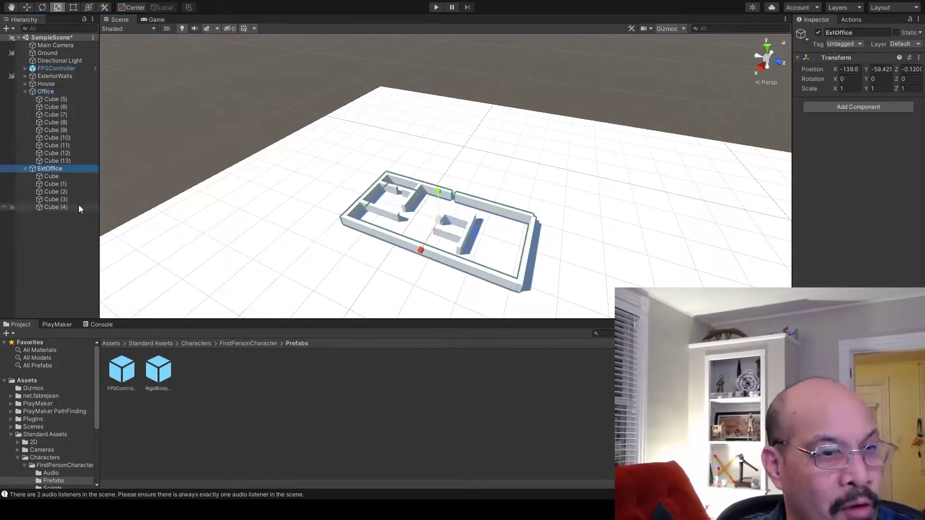
# Move the Office and ExtOffice groups together away from the house, and disable scene picking for ExtOffice
pyautogui.keyDown('shift'); pyautogui.click(45, 91); pyautogui.keyUp('shift')
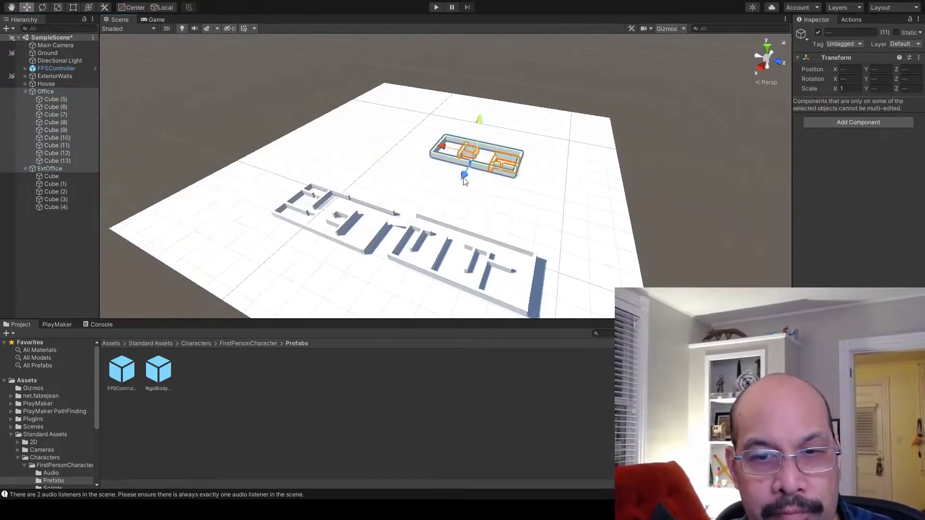
pyautogui.click(463, 183)
pyautogui.scroll(5, 501, 193)
pyautogui.click(50, 168)
pyautogui.click(25, 168)
pyautogui.click(11, 169)
pyautogui.click(46, 92)
# Replace partition Cube (8) in the Office group with a duplicate partition rotated 90° on Y at about X 74.14, Z 26.6
pyautogui.click(493, 146)
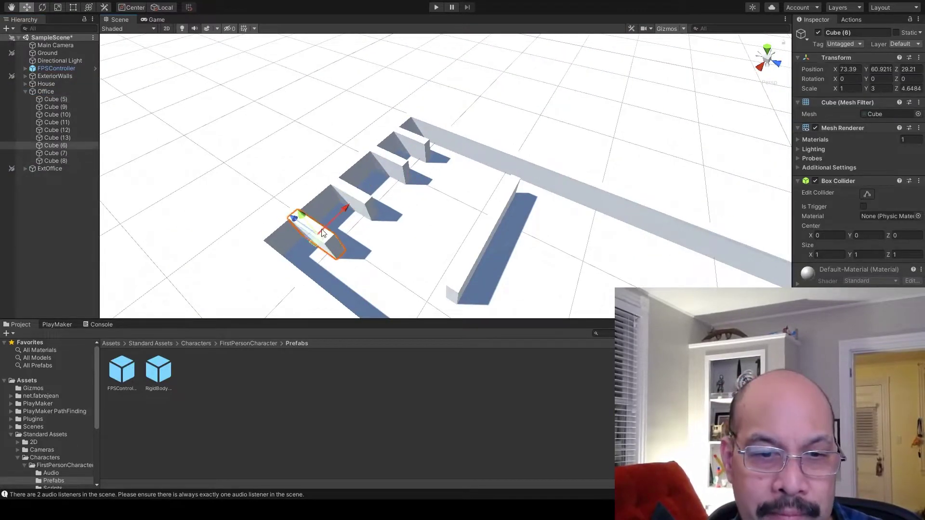
pyautogui.click(417, 145)
pyautogui.hotkey('ctrl', 'd')
pyautogui.press('e')
pyautogui.press('w')
pyautogui.moveTo(447, 134); pyautogui.dragTo(371, 217)
pyautogui.click(417, 144)
pyautogui.press('Delete')
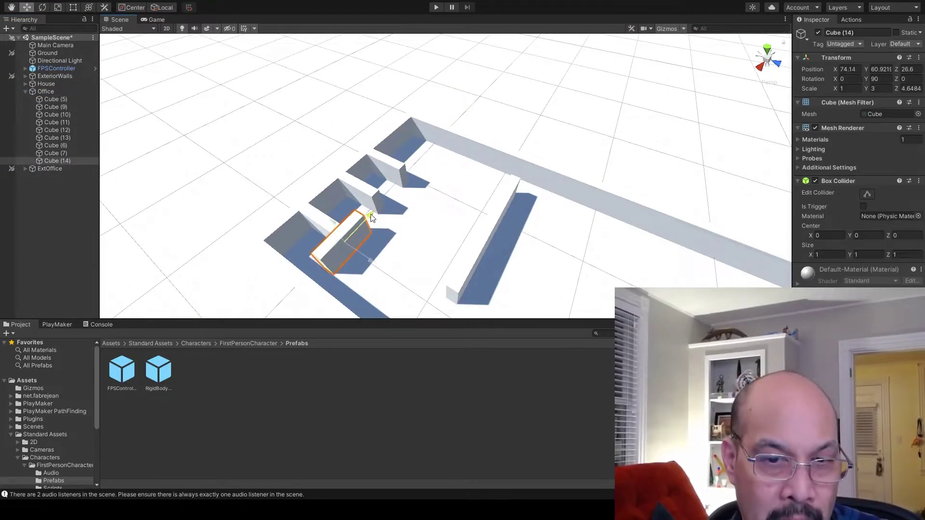
# Duplicate and arrange further interior walls across the office, including a long cross wall at about X 77.9, Z 4.3
pyautogui.click(348, 239)
pyautogui.scroll(-10, 434, 193)
pyautogui.click(451, 188)
pyautogui.moveTo(412, 184); pyautogui.dragTo(405, 180)
pyautogui.click(559, 233)
pyautogui.moveTo(525, 218); pyautogui.dragTo(429, 198)
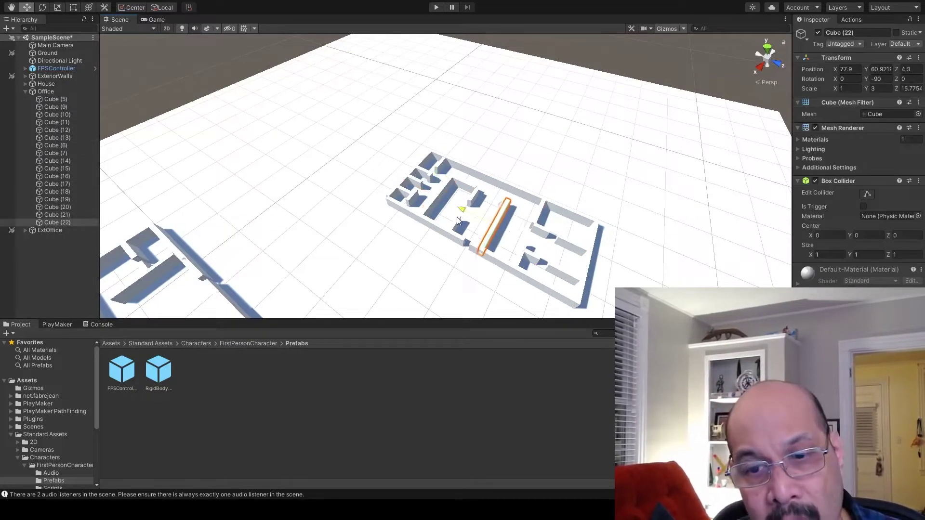
# Delete the long cross wall Cube (22) and move the cross wall Cube (21) to about X 86.55, Z -3.6
pyautogui.moveTo(477, 256); pyautogui.dragTo(485, 239)
pyautogui.press('f')
pyautogui.press('r')
pyautogui.moveTo(424, 201); pyautogui.dragTo(432, 192)
pyautogui.press('Delete')
pyautogui.click(589, 190)
pyautogui.moveTo(586, 201); pyautogui.dragTo(582, 215)
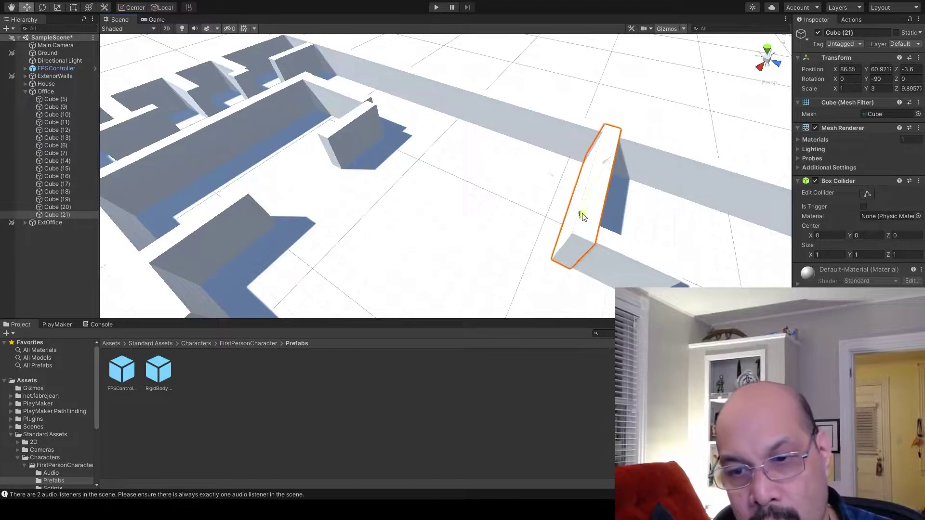
# Duplicate interior walls three times and place the copies as office room dividers, the last at about X 82.2, Z -1.35
pyautogui.hotkey('ctrl', 'd')
pyautogui.moveTo(552, 177); pyautogui.dragTo(419, 123)
pyautogui.click(545, 124)
pyautogui.hotkey('ctrl', 'd')
pyautogui.moveTo(548, 104); pyautogui.dragTo(418, 164)
pyautogui.hotkey('ctrl', 'd')
pyautogui.moveTo(418, 164); pyautogui.dragTo(581, 3)
pyautogui.scroll(-5, 484, 217)
# Add another short partition wall at the front of the neighbouring office room and clear the selection
pyautogui.keyDown('alt'); pyautogui.moveTo(589, 191); pyautogui.dragTo(448, 189); pyautogui.keyUp('alt')
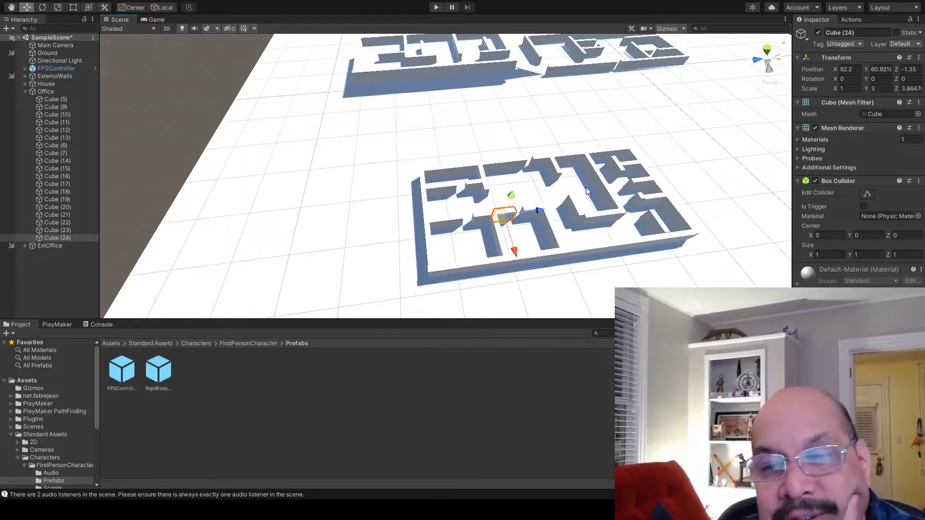
pyautogui.moveTo(654, 220); pyautogui.dragTo(464, 212, button='middle')
pyautogui.scroll(2, 464, 212)
pyautogui.click(500, 228)
pyautogui.scroll(-2, 434, 245)
pyautogui.click(635, 261)
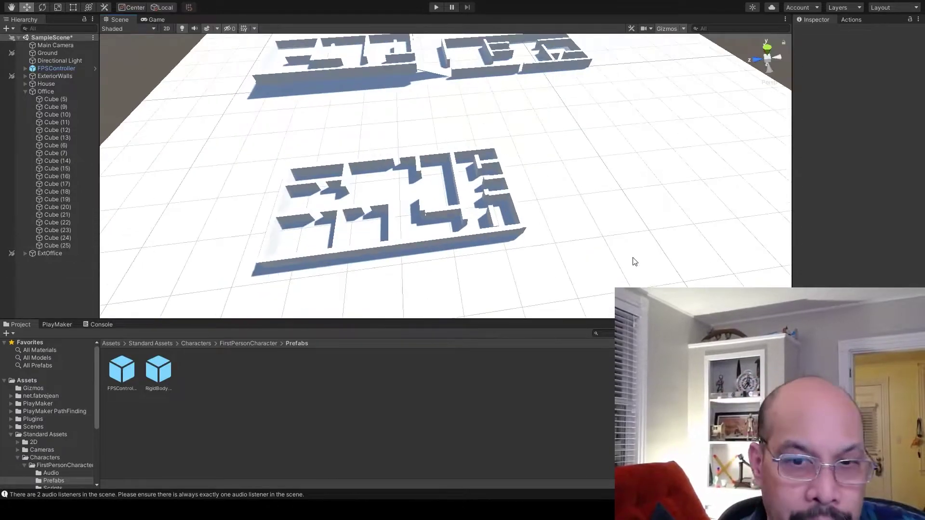
# Run the scene and walk the first-person character between the walls to examine the room layout
pyautogui.click(436, 7)
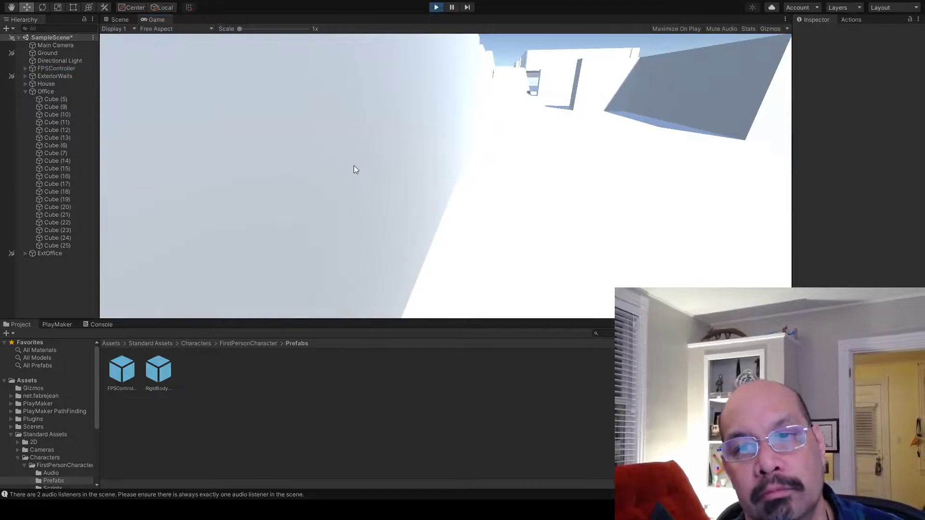
pyautogui.press('w')
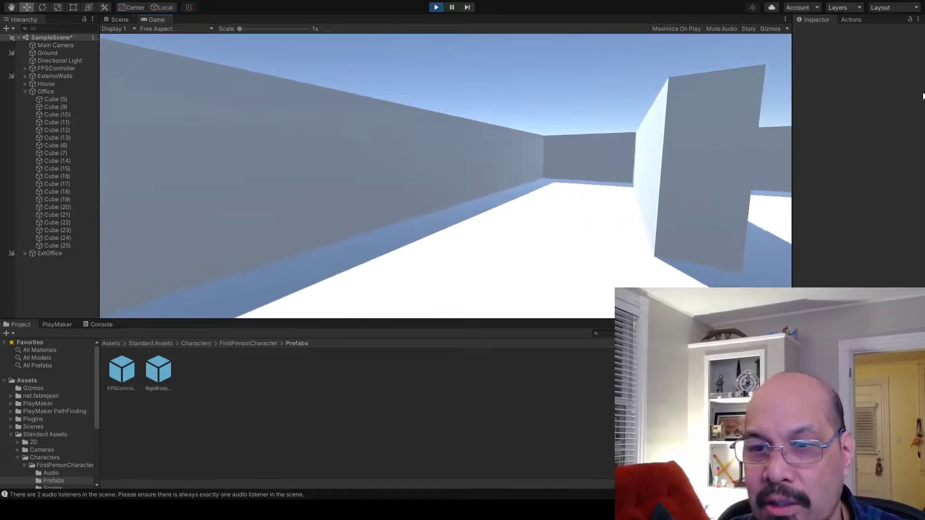
pyautogui.press('w')
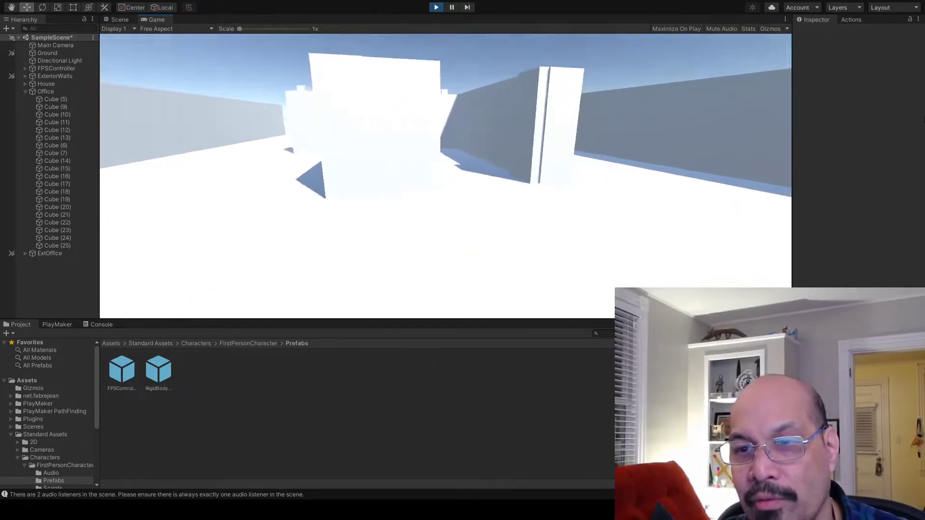
pyautogui.press('w')
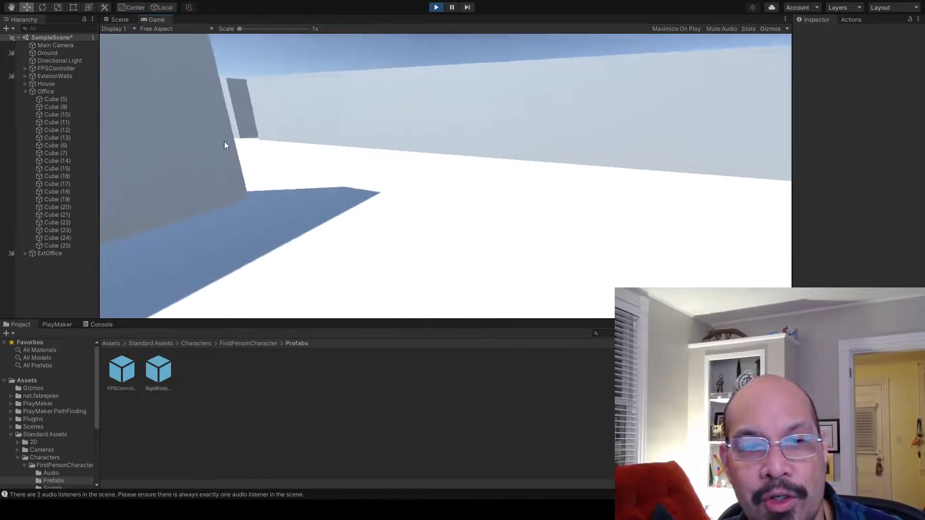
pyautogui.press('w')
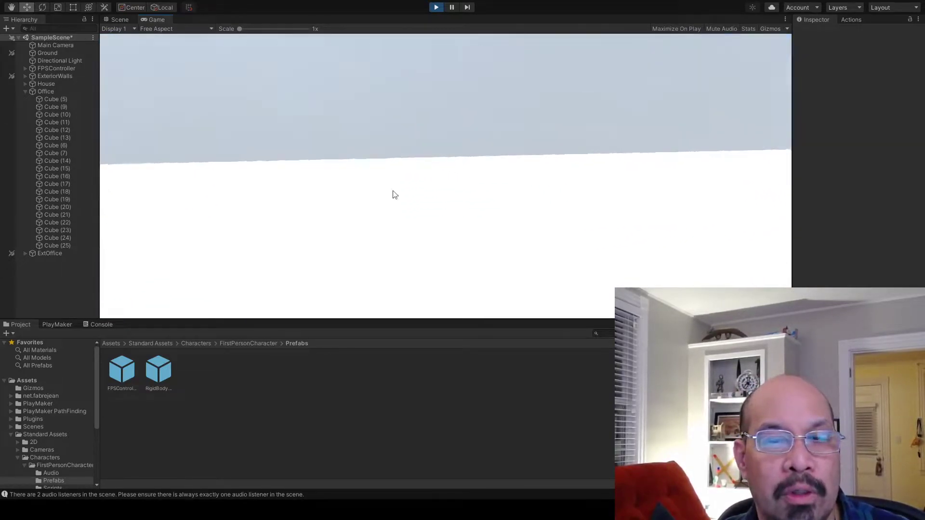
pyautogui.press('w')
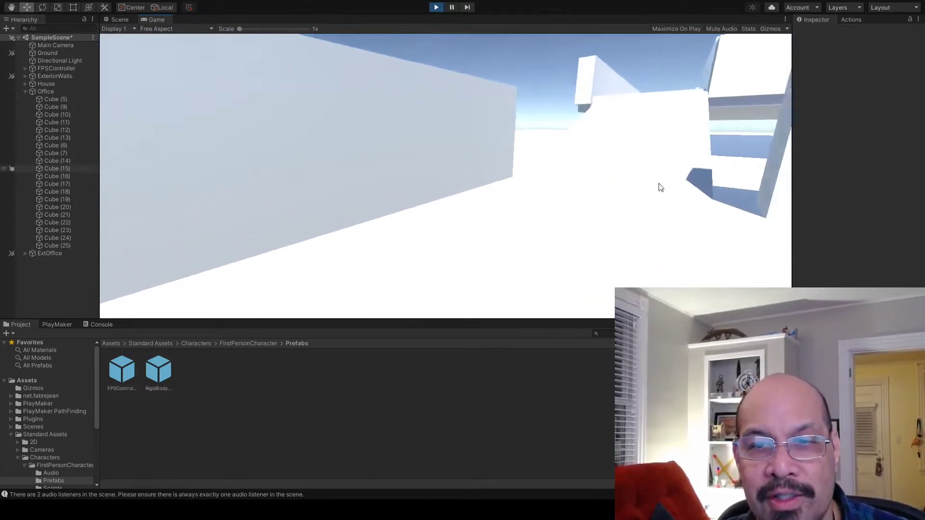
# Walk along the outer wall, enter the building through the doorway and examine the rooms inside
pyautogui.press('w')
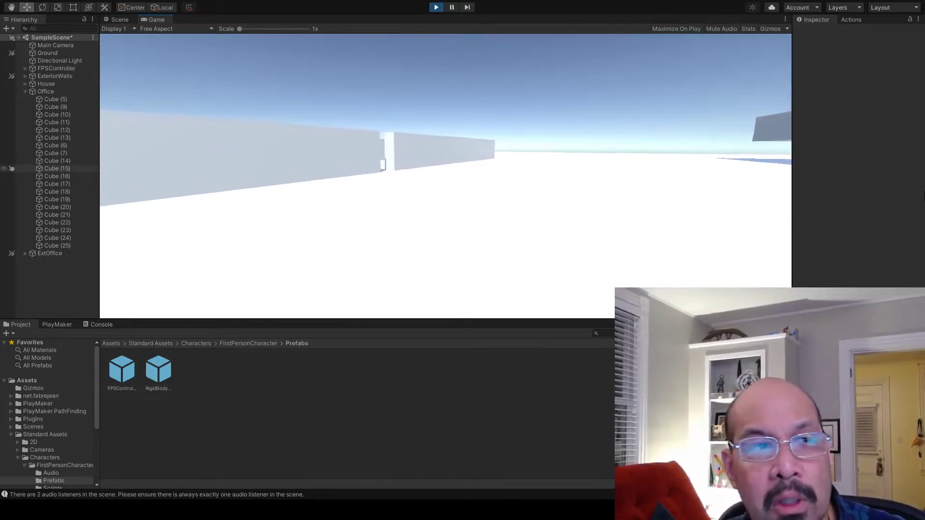
pyautogui.press('w')
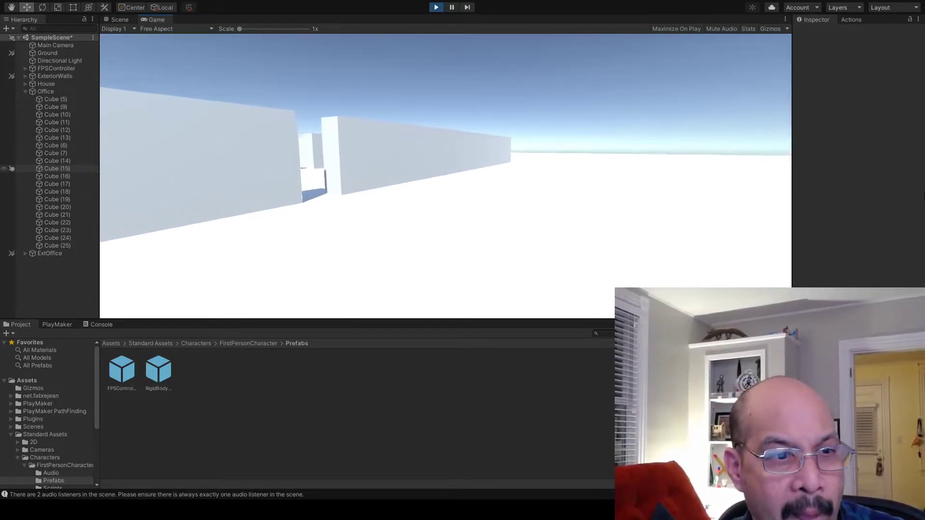
pyautogui.press('w')
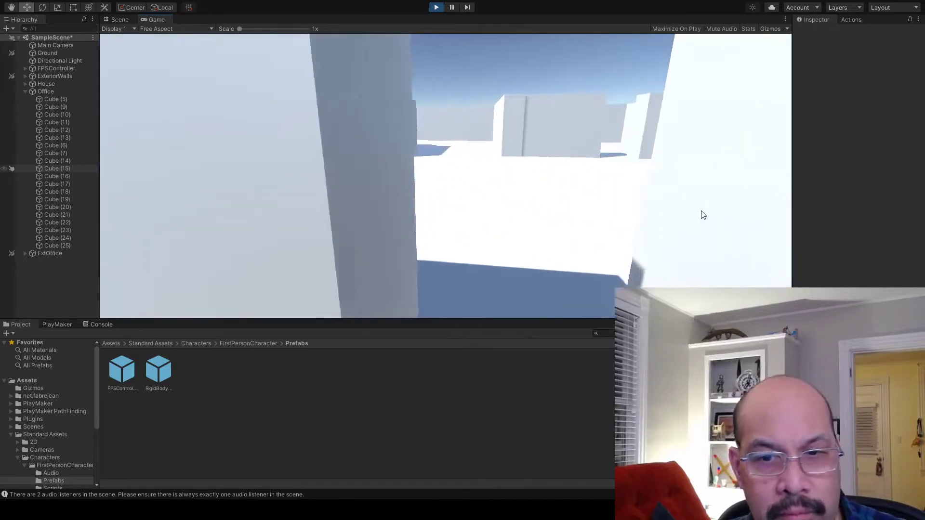
pyautogui.press('w')
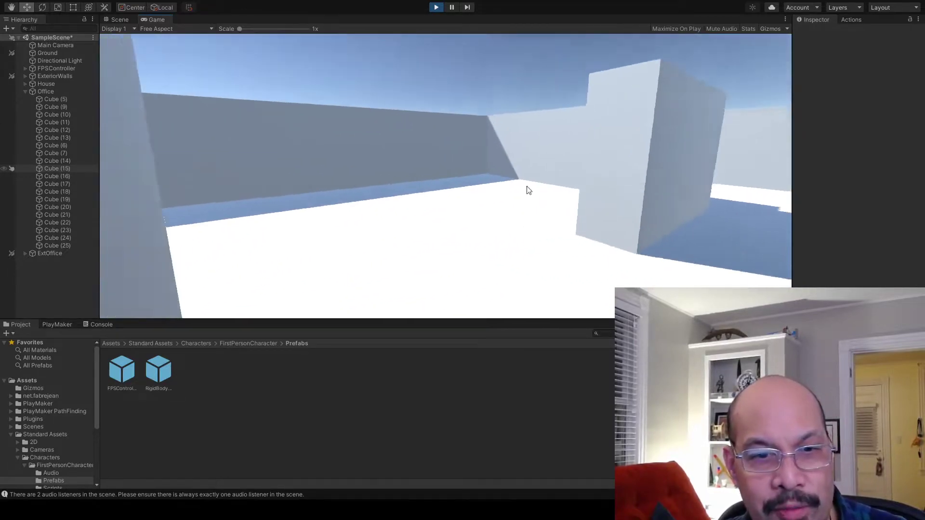
pyautogui.press('w')
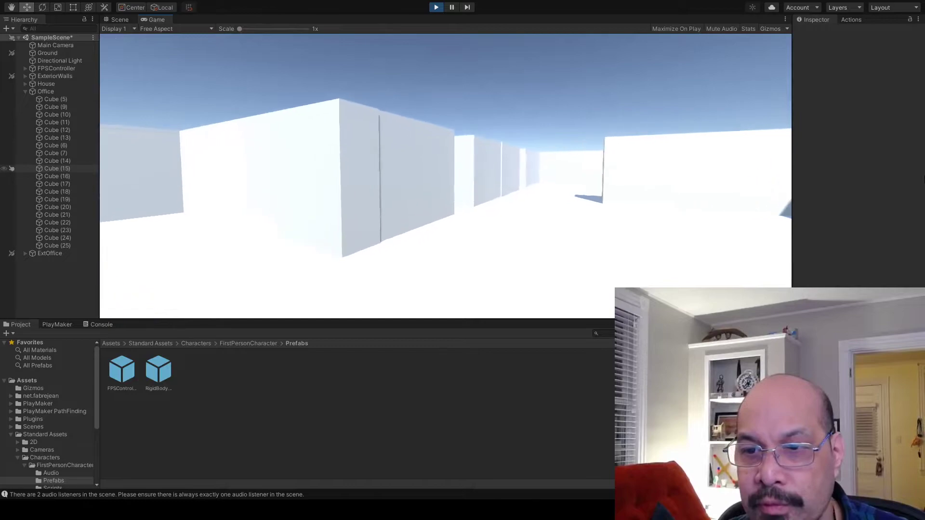
# Walk the character along the corridor past the office rooms and partitions to examine the interior layout
pyautogui.press('w')
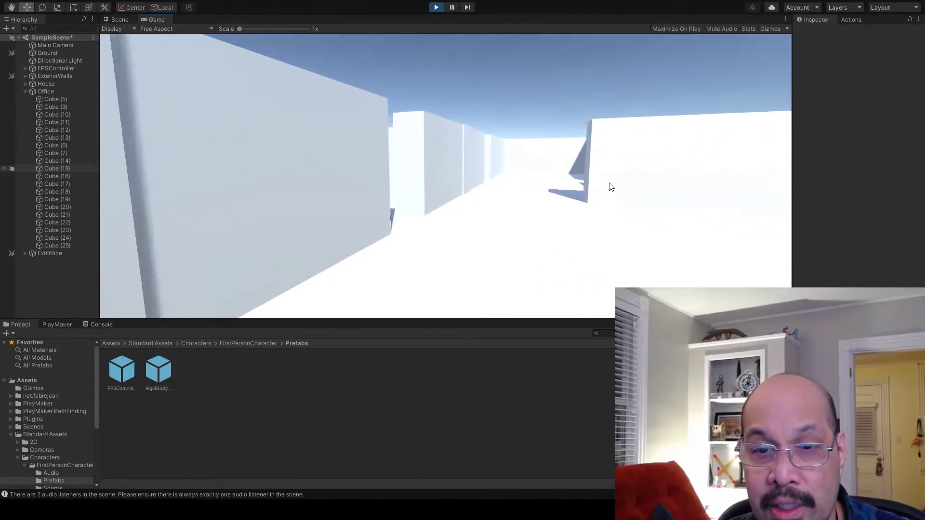
pyautogui.press('w')
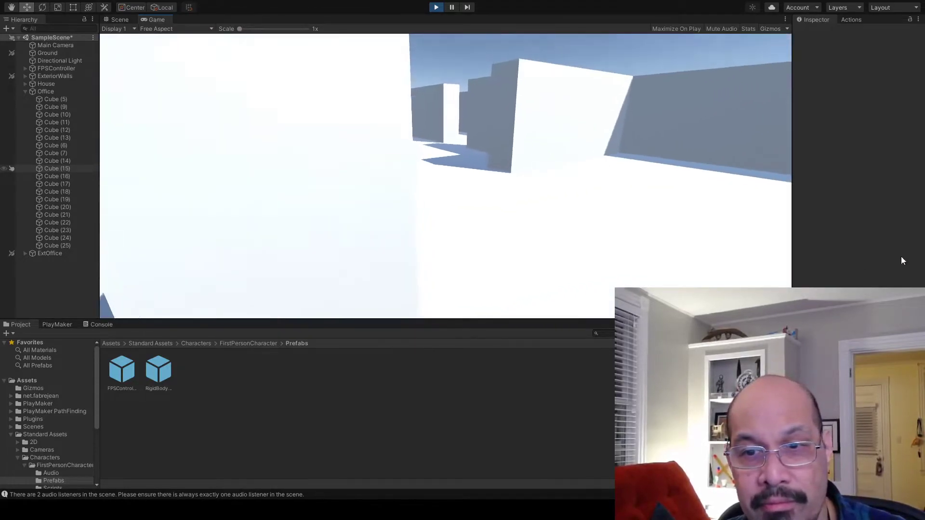
pyautogui.press('w')
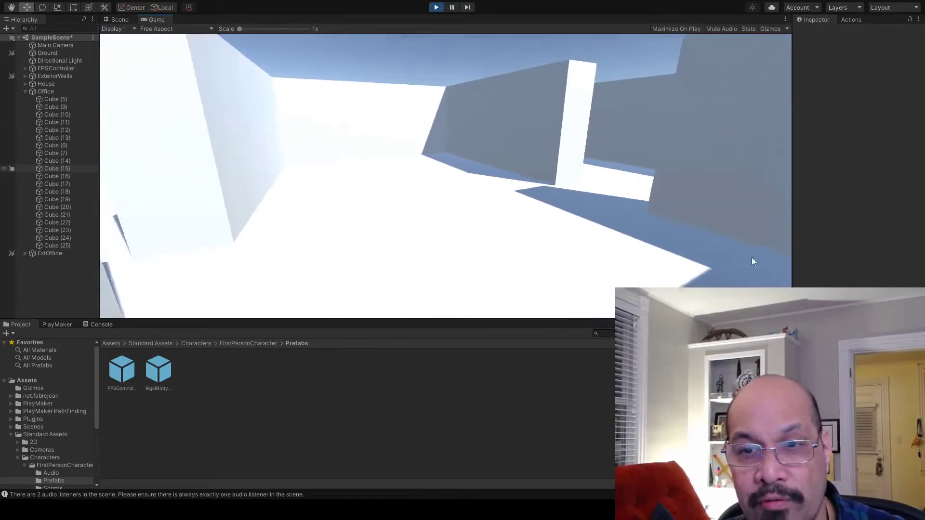
pyautogui.press('w')
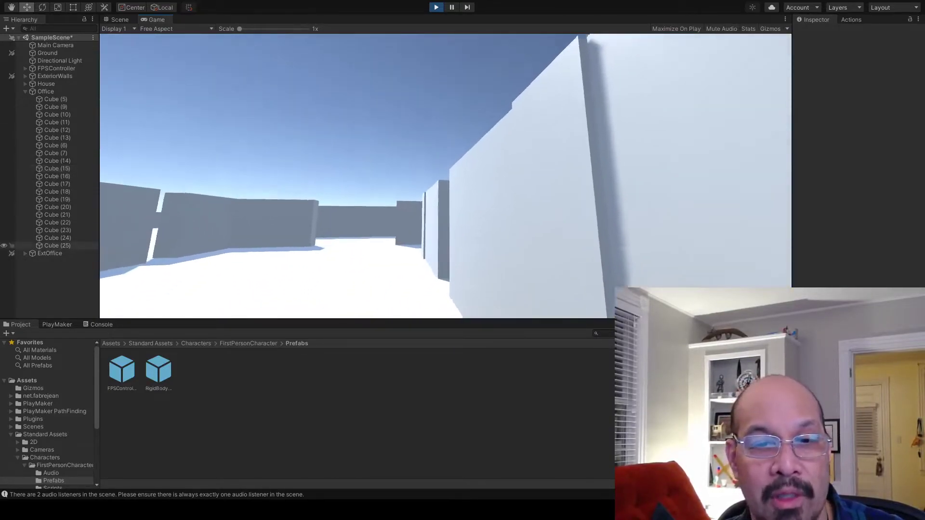
pyautogui.press('w')
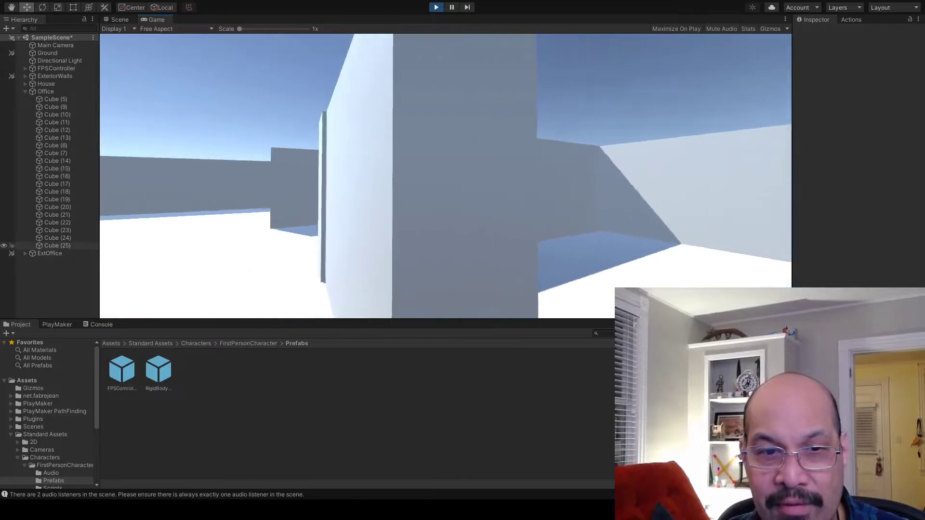
# Walk around the remaining partitions and along the long outer wall to examine the spaces, and stop the run
pyautogui.press('w')
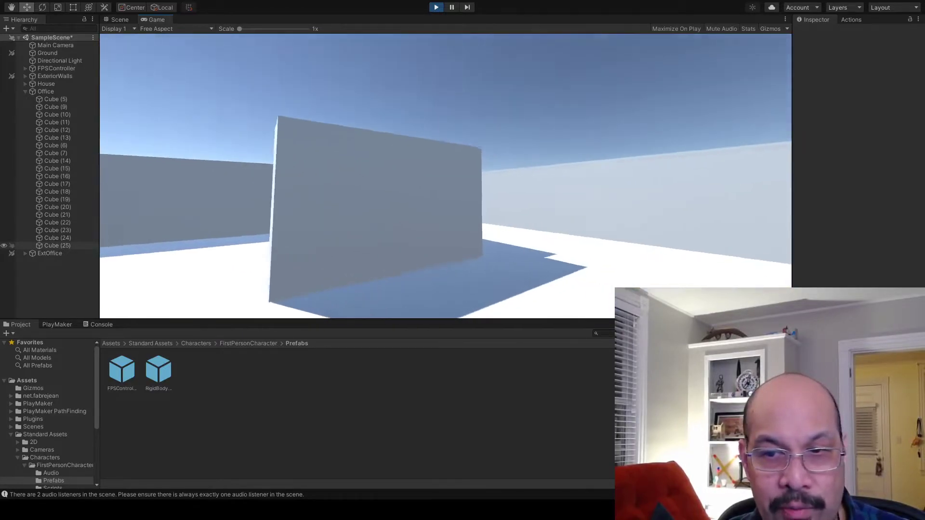
pyautogui.press('w')
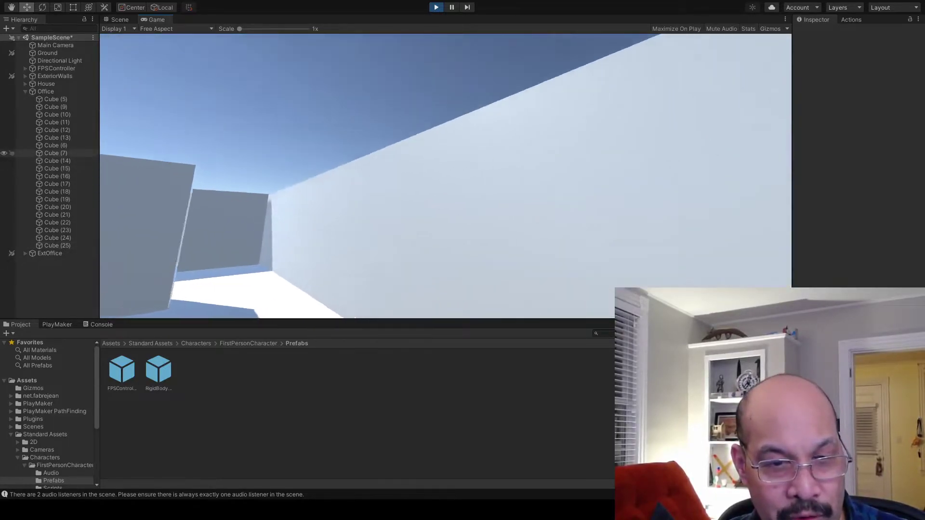
pyautogui.press('w')
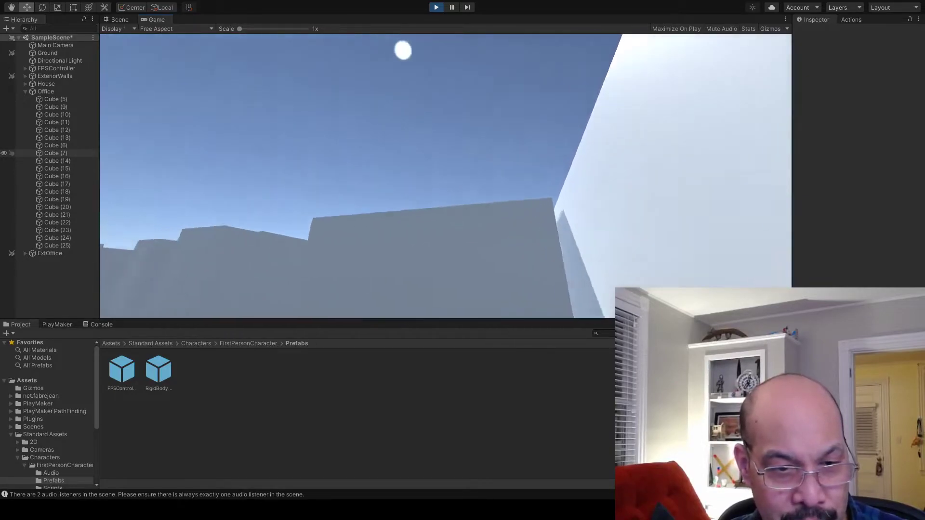
pyautogui.press('w')
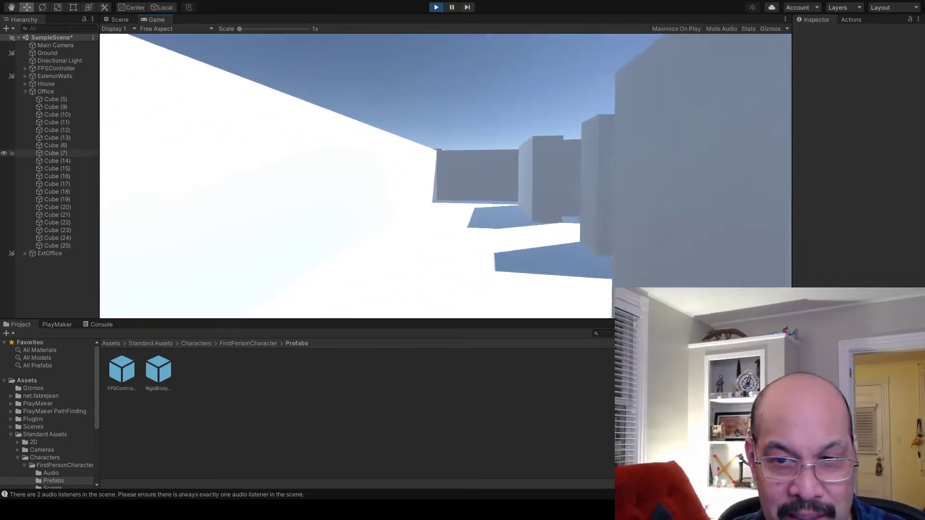
pyautogui.press('w')
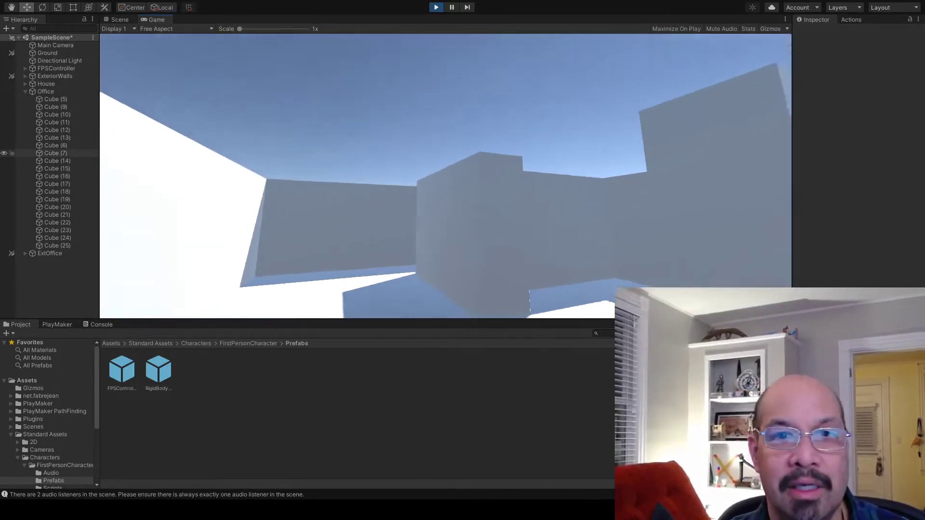
pyautogui.press('Escape')
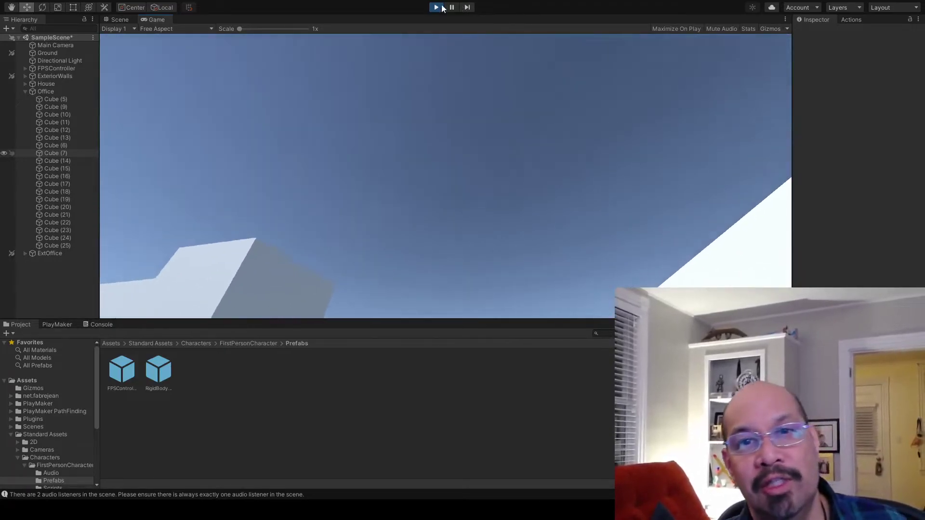
pyautogui.click(437, 7)
# Select all wall cubes in the House, Office, ExtOffice and ExteriorWalls groups together with the Ground
pyautogui.click(25, 83)
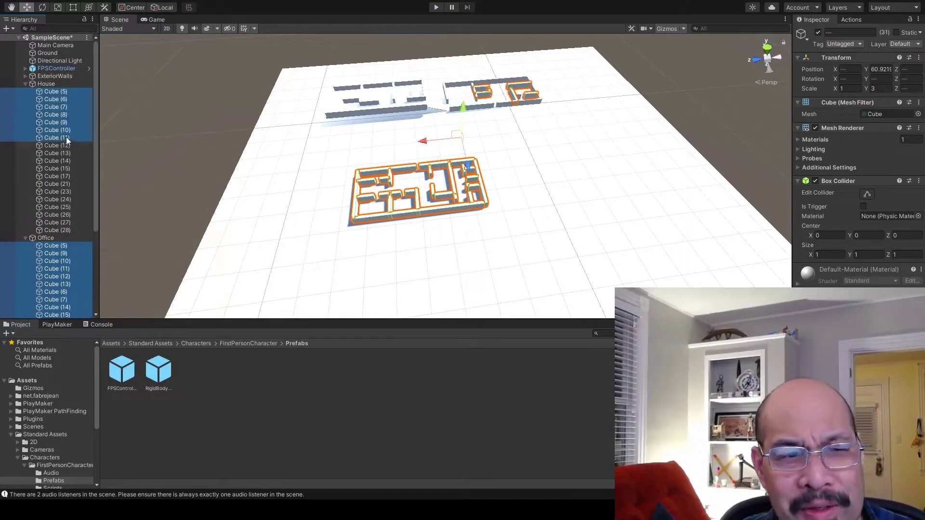
pyautogui.keyDown('ctrl'); pyautogui.click(56, 200); pyautogui.keyUp('ctrl')
pyautogui.keyDown('ctrl'); pyautogui.click(56, 208); pyautogui.keyUp('ctrl')
pyautogui.keyDown('ctrl'); pyautogui.click(56, 215); pyautogui.keyUp('ctrl')
pyautogui.keyDown('ctrl'); pyautogui.click(56, 223); pyautogui.keyUp('ctrl')
pyautogui.keyDown('ctrl'); pyautogui.click(56, 231); pyautogui.keyUp('ctrl')
pyautogui.click(25, 76)
pyautogui.keyDown('ctrl'); pyautogui.click(62, 138); pyautogui.keyUp('ctrl')
pyautogui.keyDown('ctrl'); pyautogui.click(62, 145); pyautogui.keyUp('ctrl')
pyautogui.keyDown('ctrl'); pyautogui.click(51, 53); pyautogui.keyUp('ctrl')
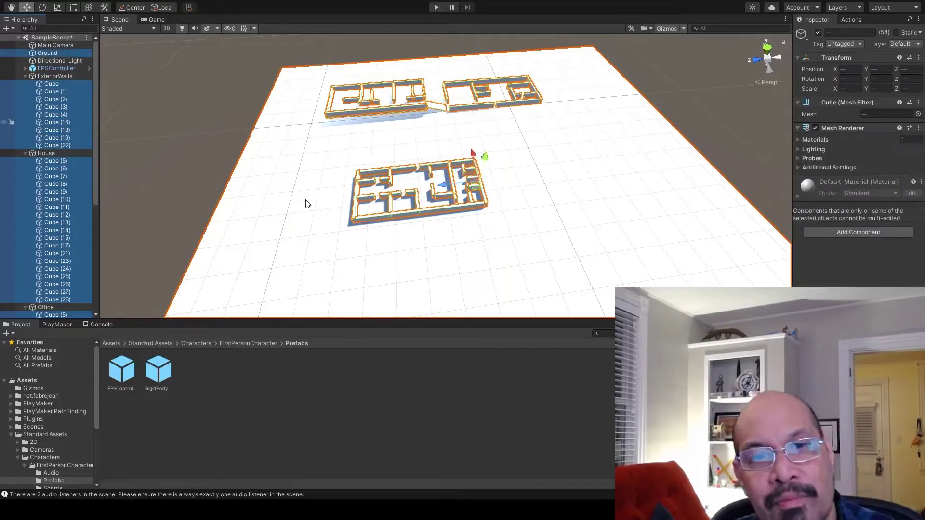
# Mark the selected geometry as Navigation Static and bake the NavMesh with an agent radius of 0.3
pyautogui.click(871, 91)
pyautogui.click(867, 33)
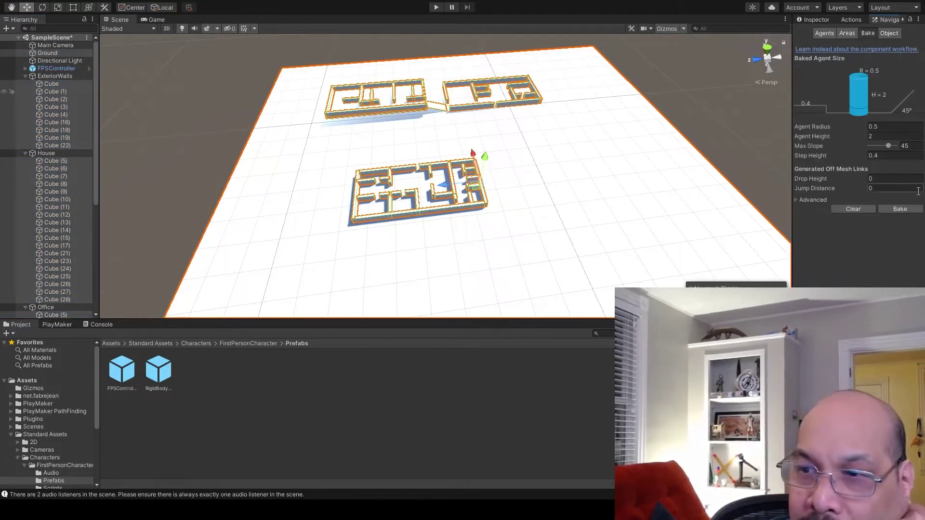
pyautogui.write('3')
pyautogui.click(900, 209)
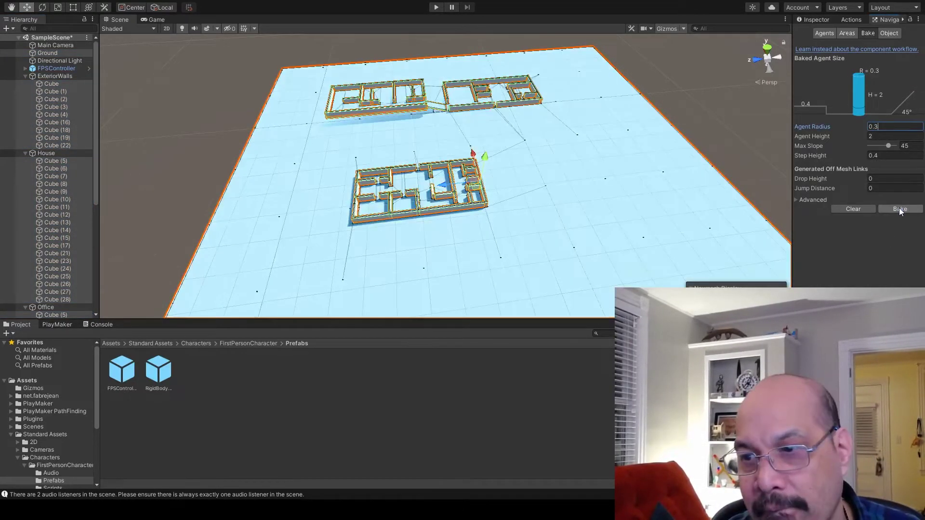
# Examine the baked NavMesh around the walls, doorways and rooms of all the buildings
pyautogui.scroll(10, 490, 250)
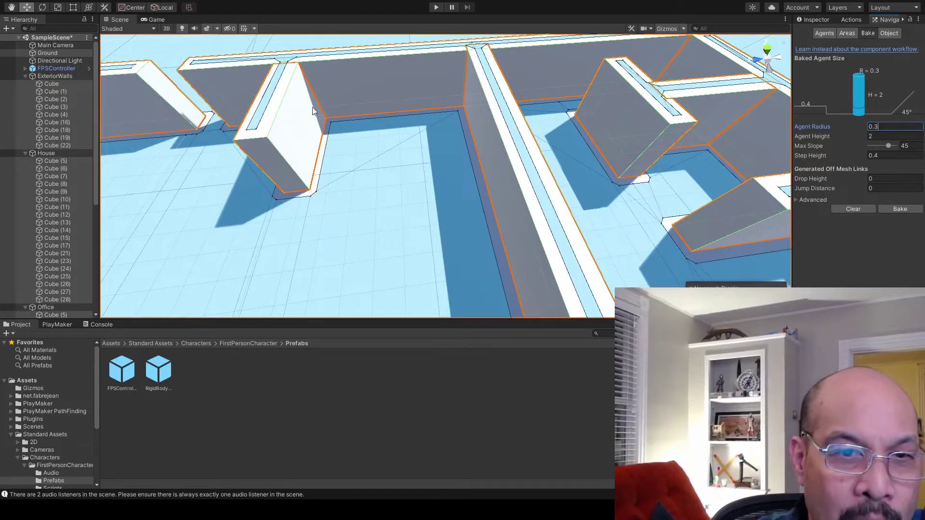
pyautogui.scroll(-10, 350, 34)
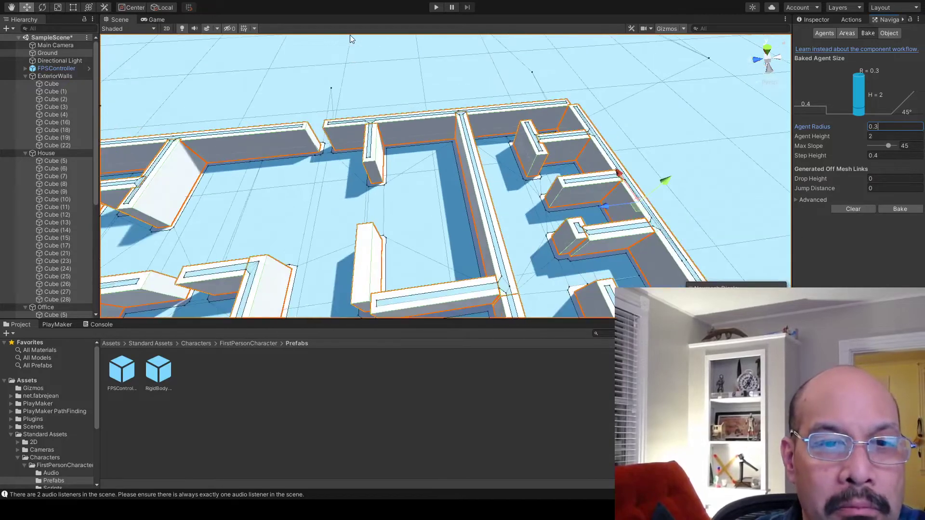
pyautogui.scroll(-2, 397, 167)
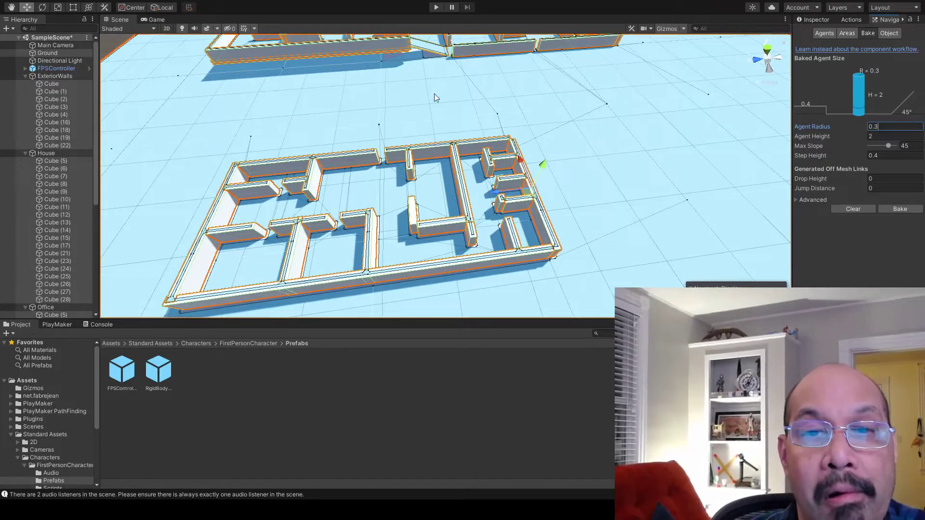
pyautogui.moveTo(503, 86); pyautogui.dragTo(471, 52, button='right')
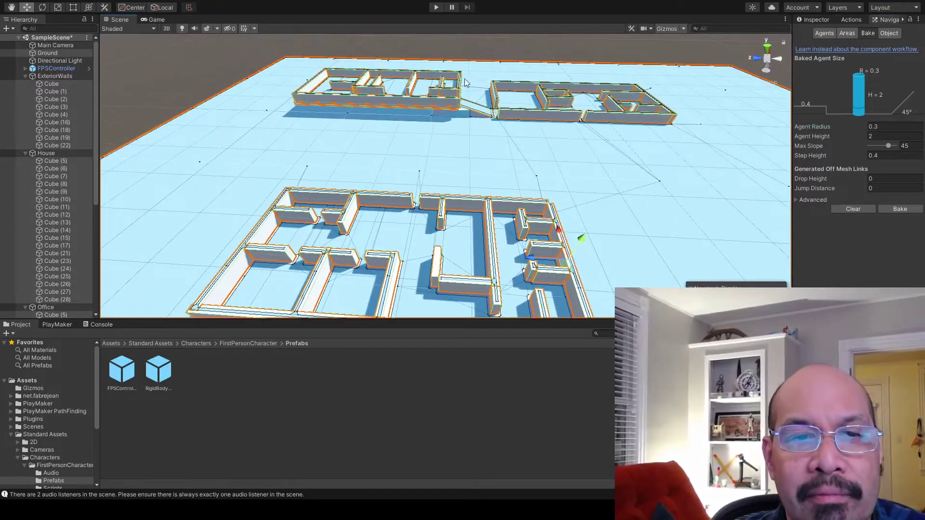
pyautogui.scroll(5, 448, 85)
pyautogui.scroll(-5, 578, 83)
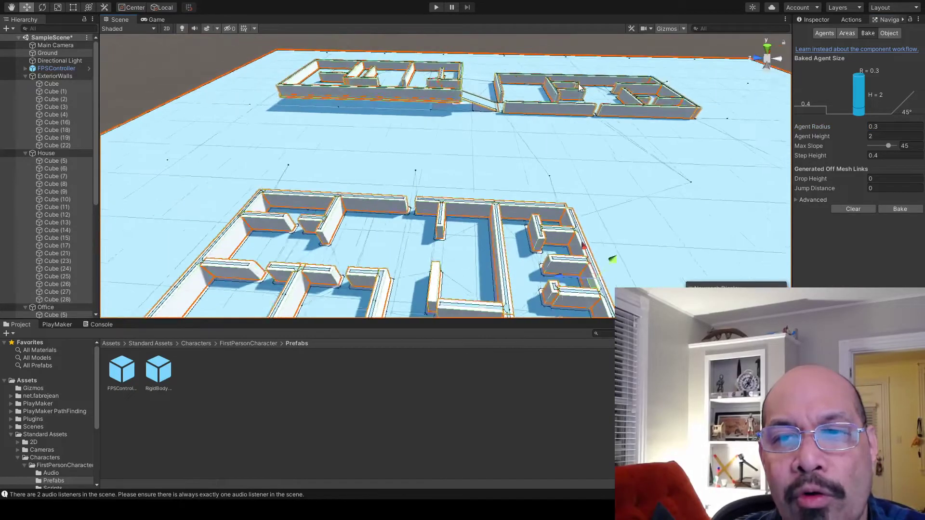
pyautogui.scroll(-1, 578, 83)
pyautogui.scroll(-1, 578, 83)
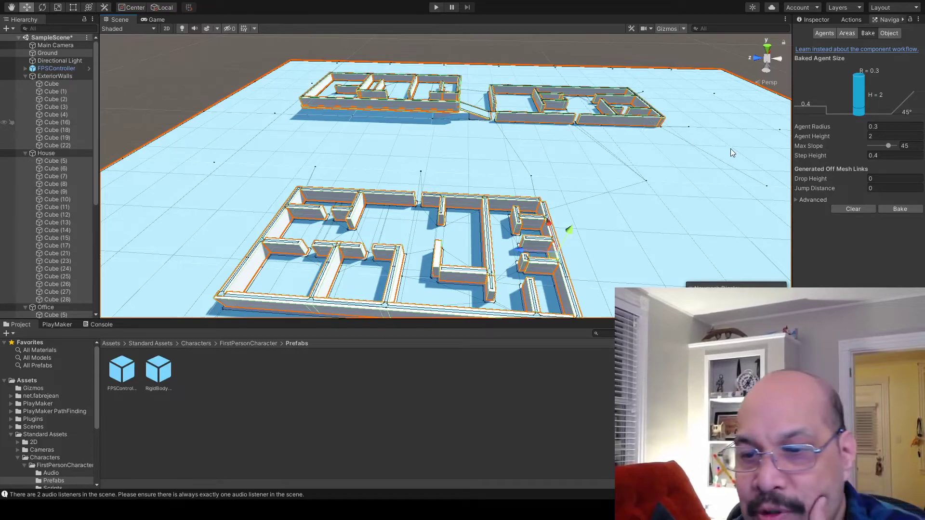
pyautogui.scroll(2, 424, 135)
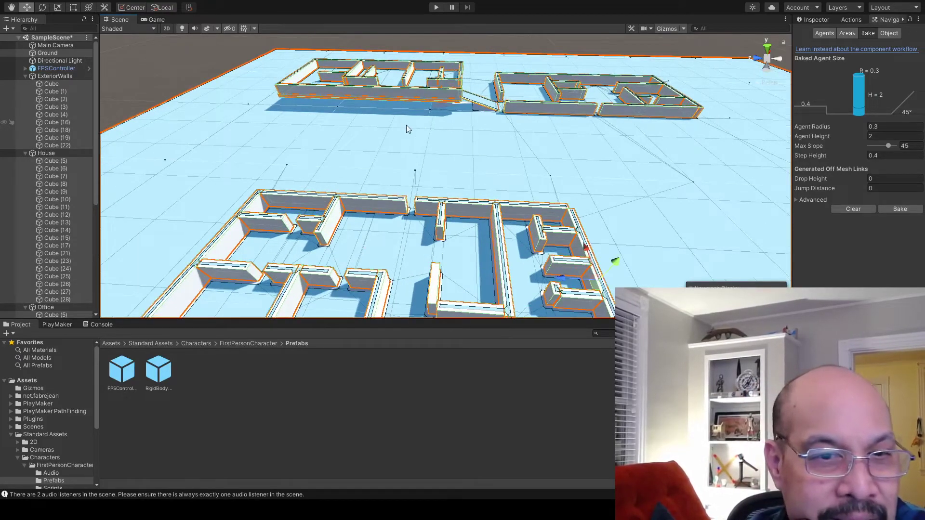
# Run the scene, walk the first-person character along the walls to check the layout, and stop the run
pyautogui.click(435, 9)
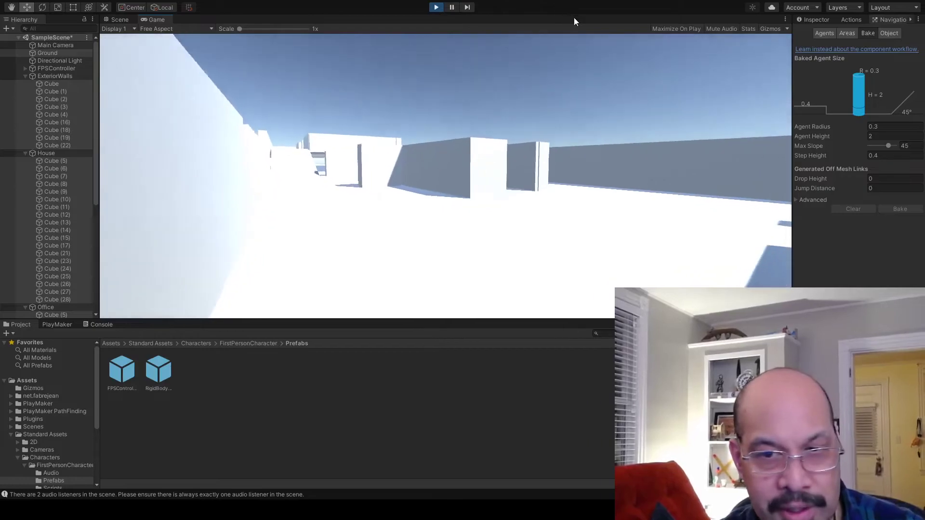
pyautogui.press('w')
pyautogui.press('w')
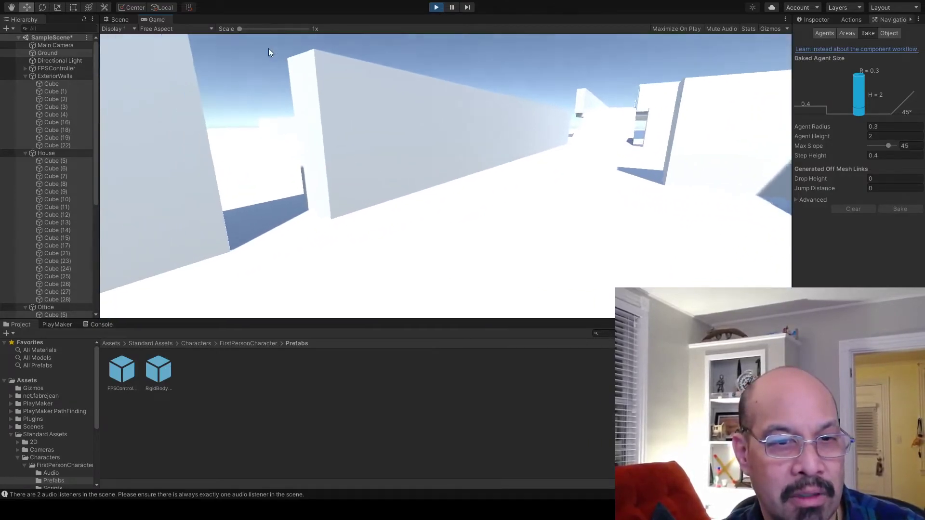
pyautogui.press('w')
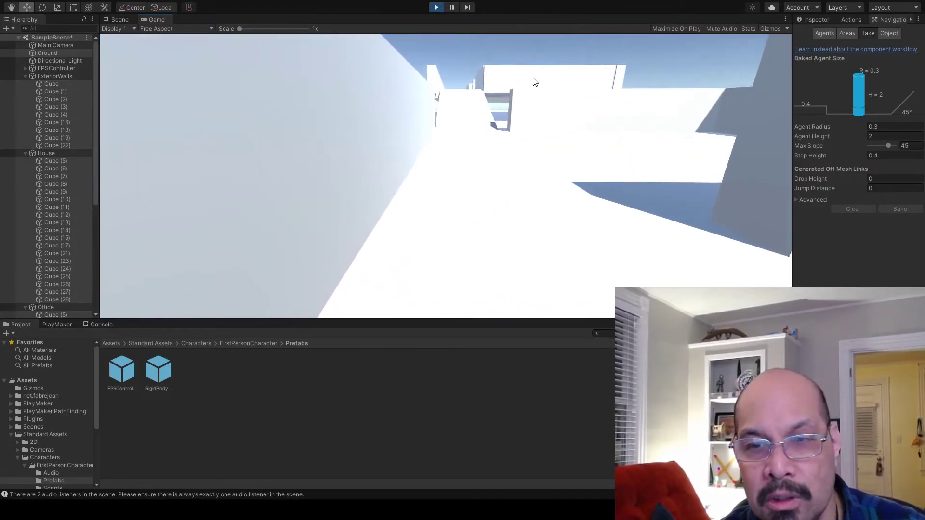
pyautogui.press('w')
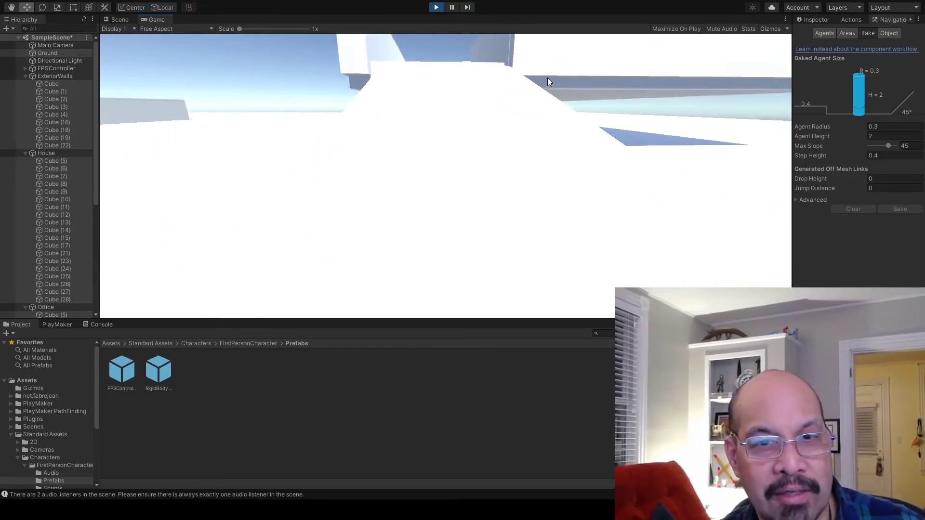
pyautogui.hotkey('ctrl', 'p')
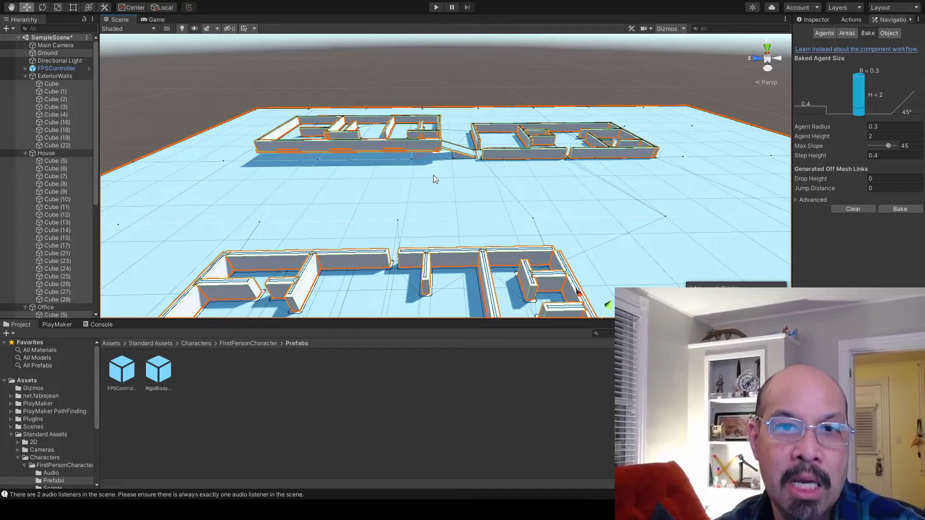